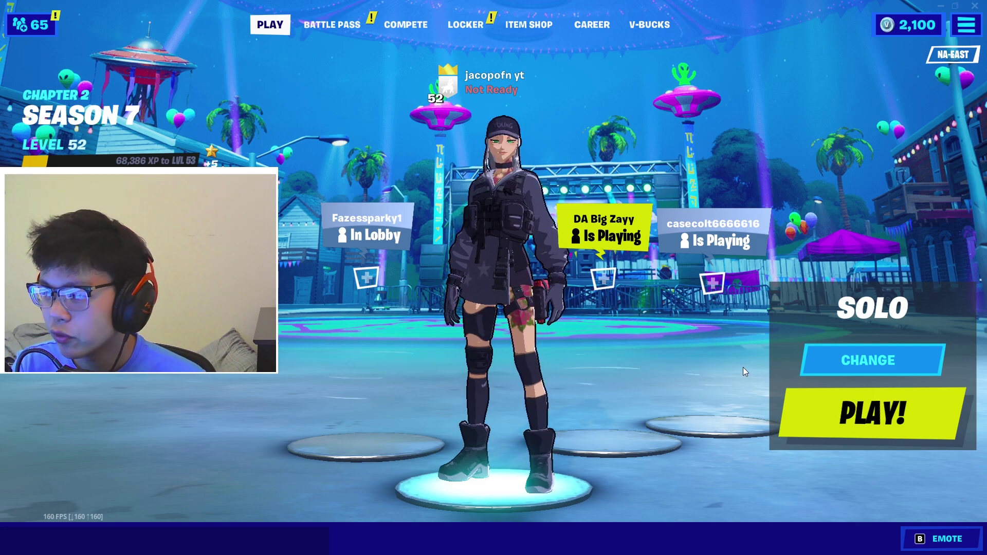
- Open the Fortnite settings and review the Video, Game and Game UI options
mouse_move(633, 206)
key("Escape")
left_click(767, 49)
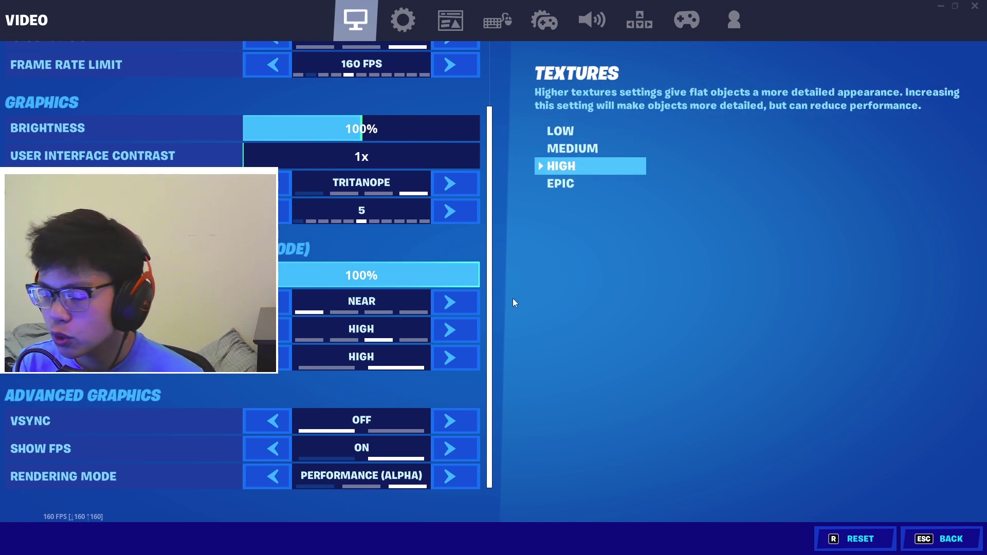
scroll(452, 286, "up", 2)
scroll(452, 278, "down", 2)
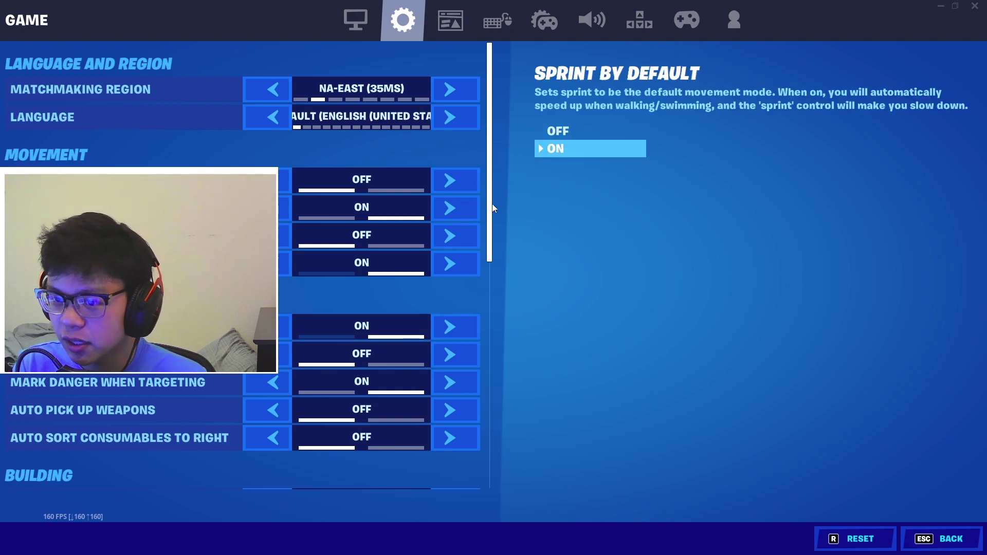
scroll(492, 203, "down", 10)
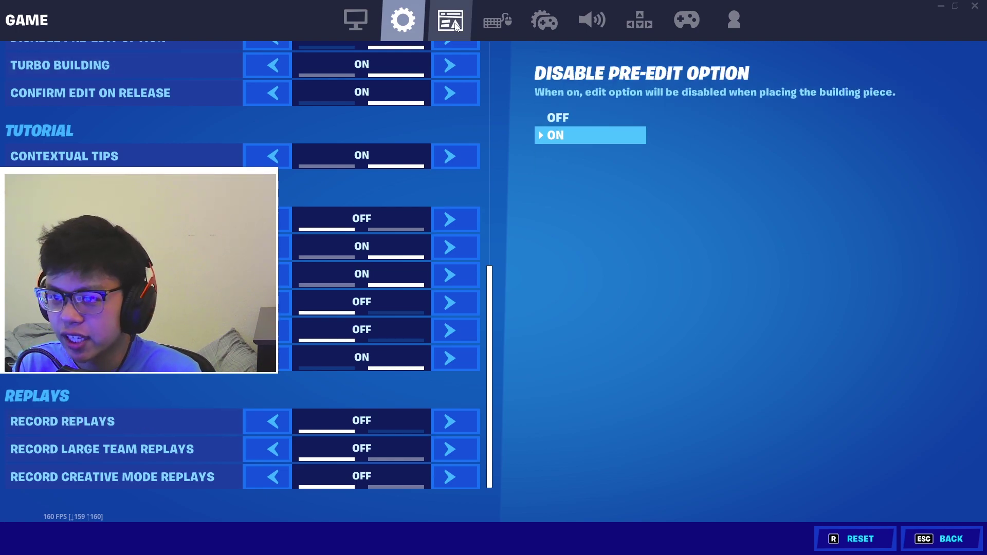
left_click(455, 38)
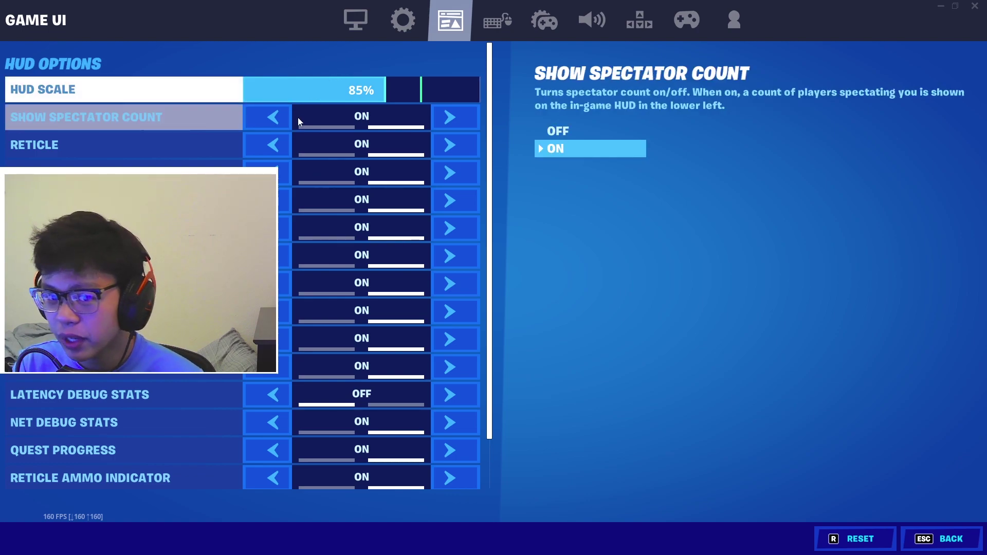
scroll(294, 228, "down", 2)
scroll(294, 228, "up", 2)
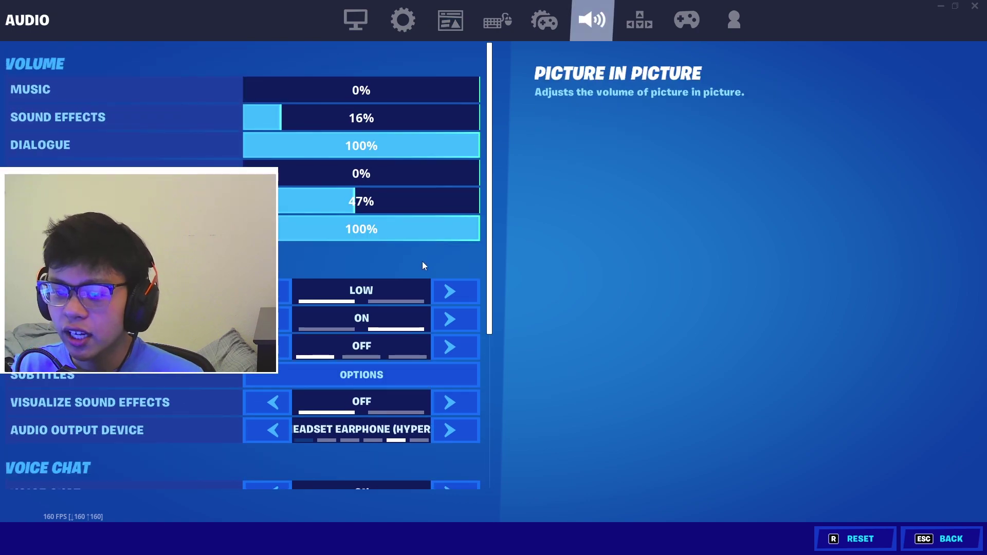
- Review the Audio settings, covering the volume, sound and voice chat options
scroll(431, 282, "down", 1)
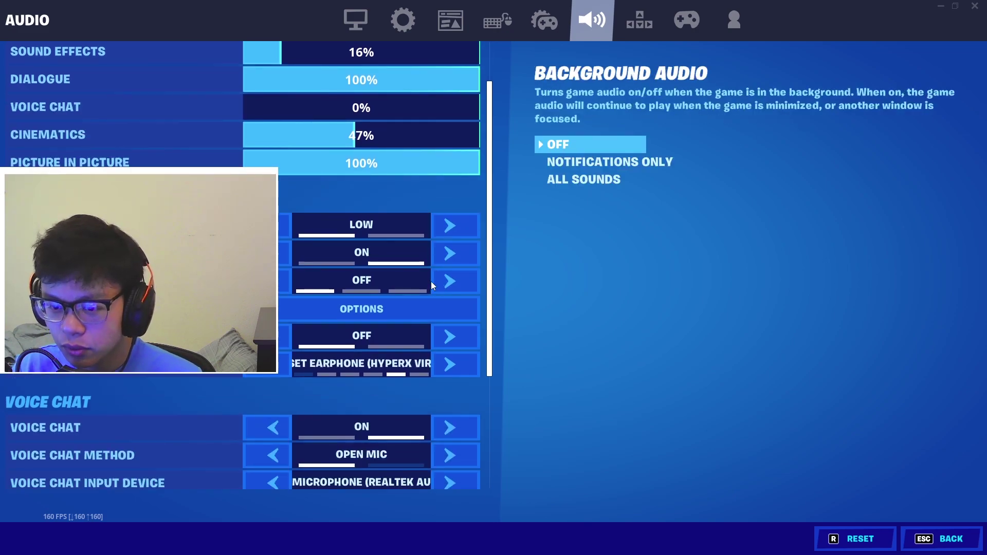
scroll(430, 281, "down", 1)
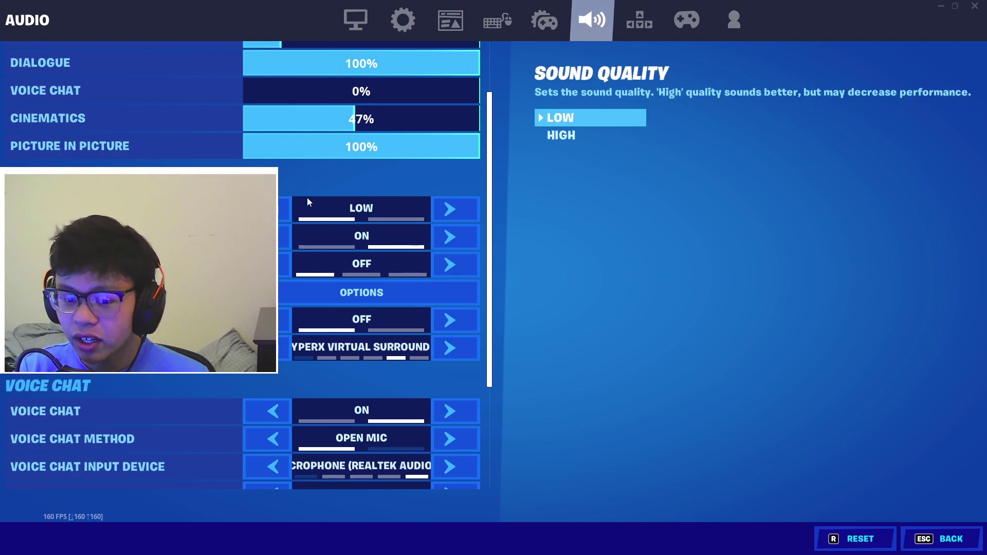
scroll(307, 198, "down", 5)
scroll(313, 216, "up", 3)
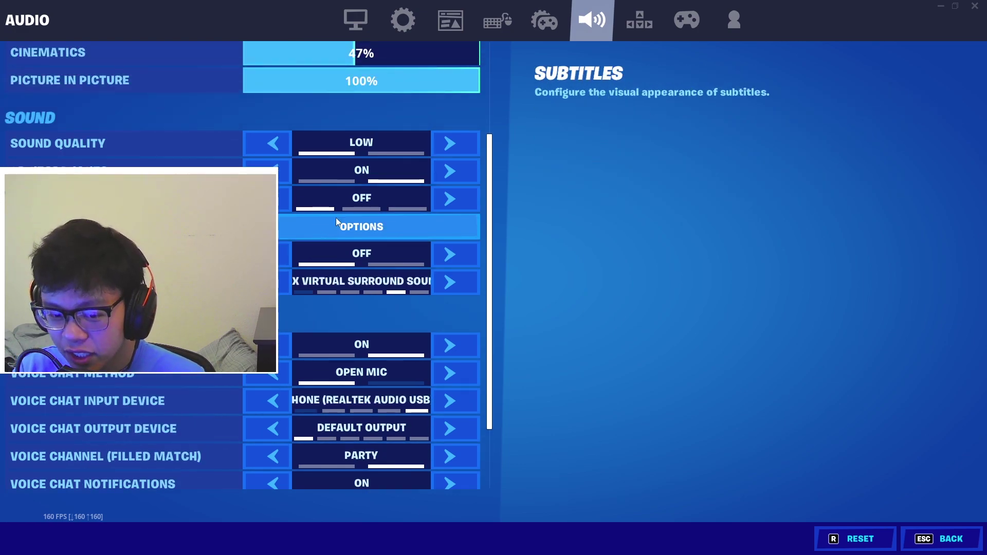
scroll(335, 218, "down", 3)
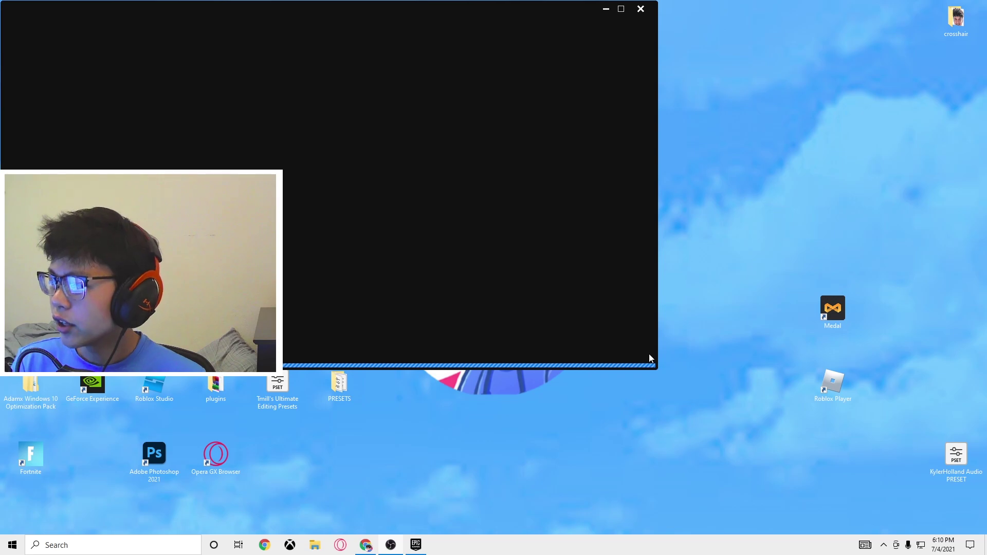
- Close the Epic Games Launcher window and return to the desktop
left_click(641, 9)
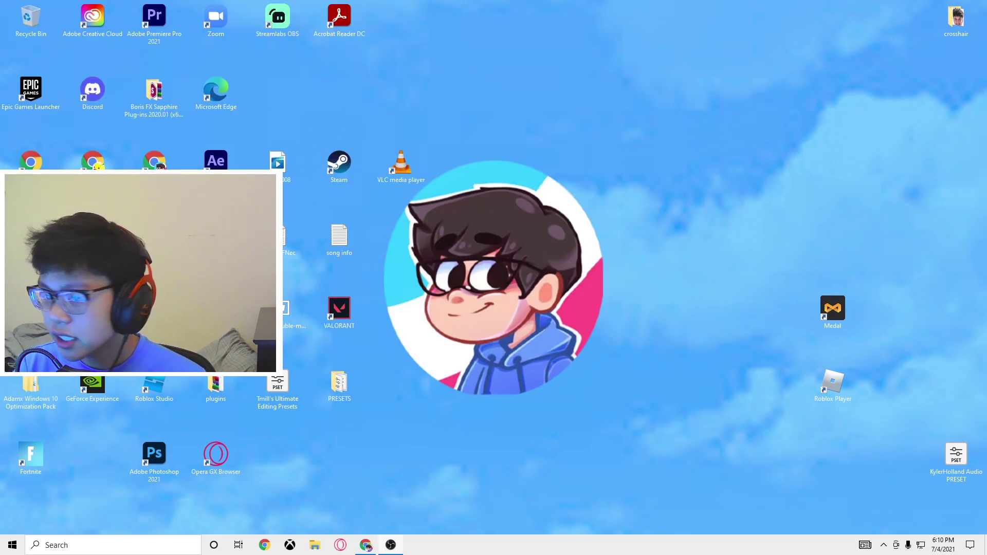
left_click(157, 542)
left_click(449, 417)
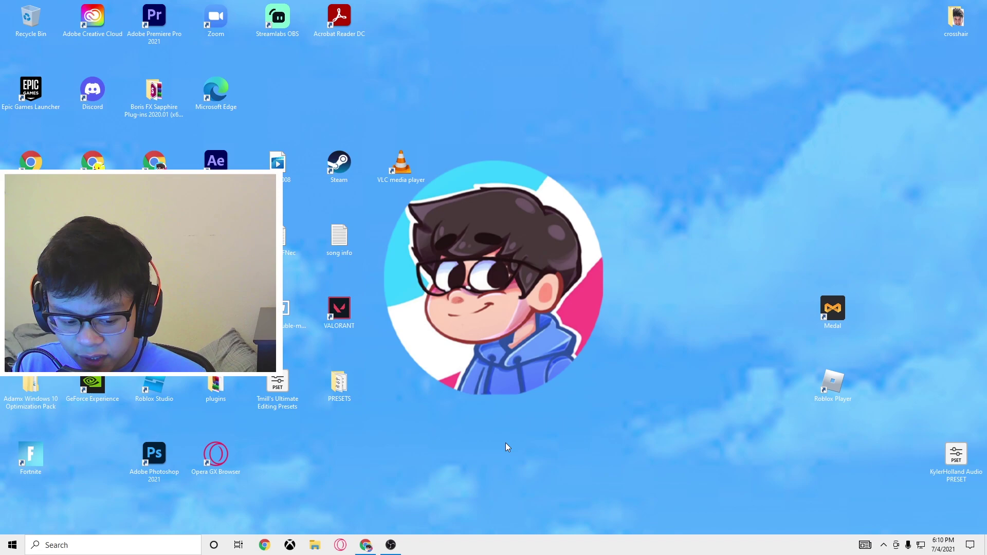
- Open the Windows temporary files folder with the Run command %temp% and look through its contents
key("super+r")
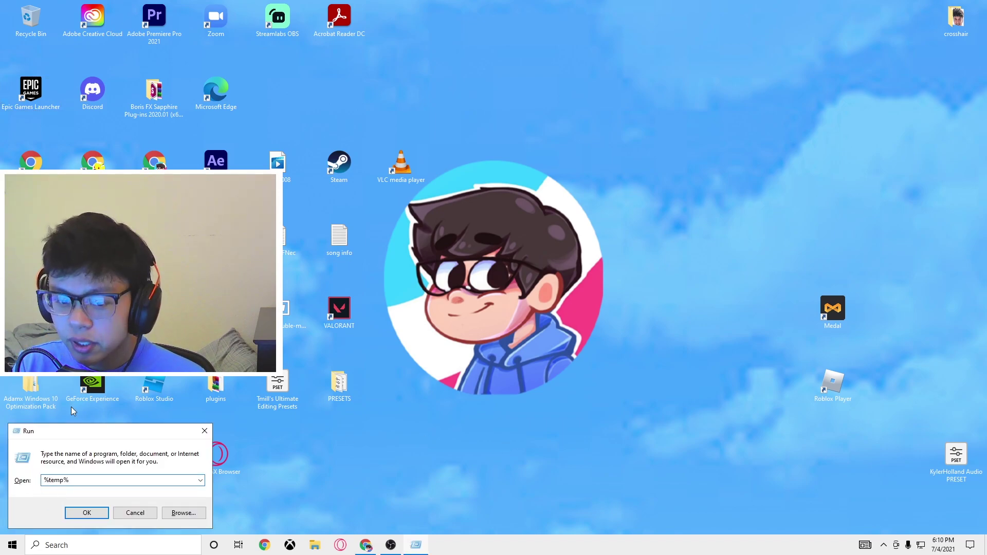
left_click(86, 514)
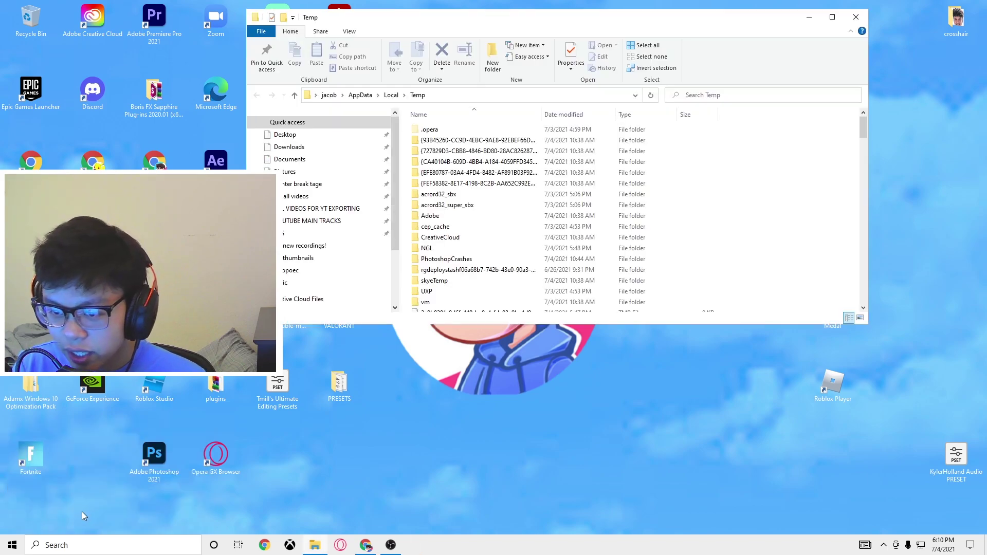
scroll(525, 167, "down", 2)
scroll(524, 167, "down", 2)
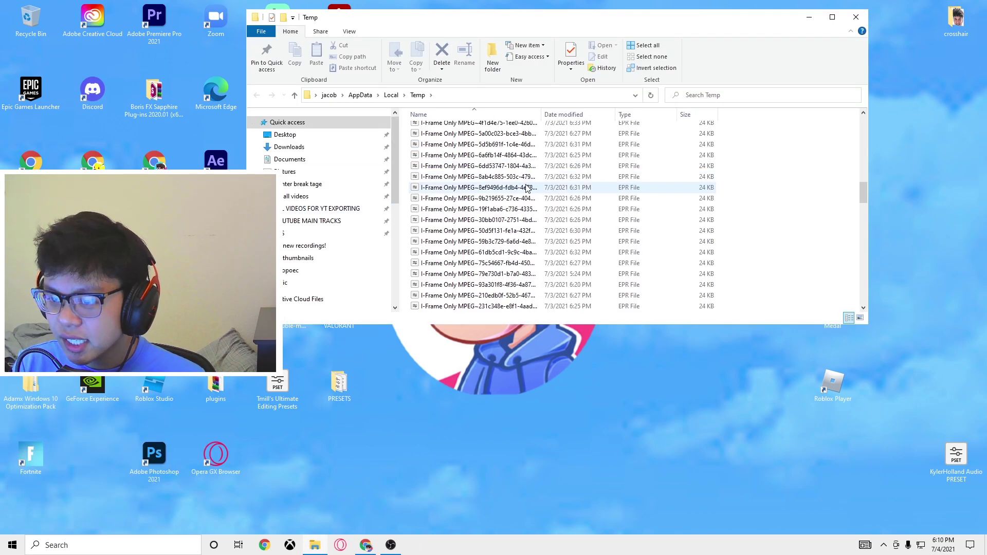
scroll(575, 288, "up", 6)
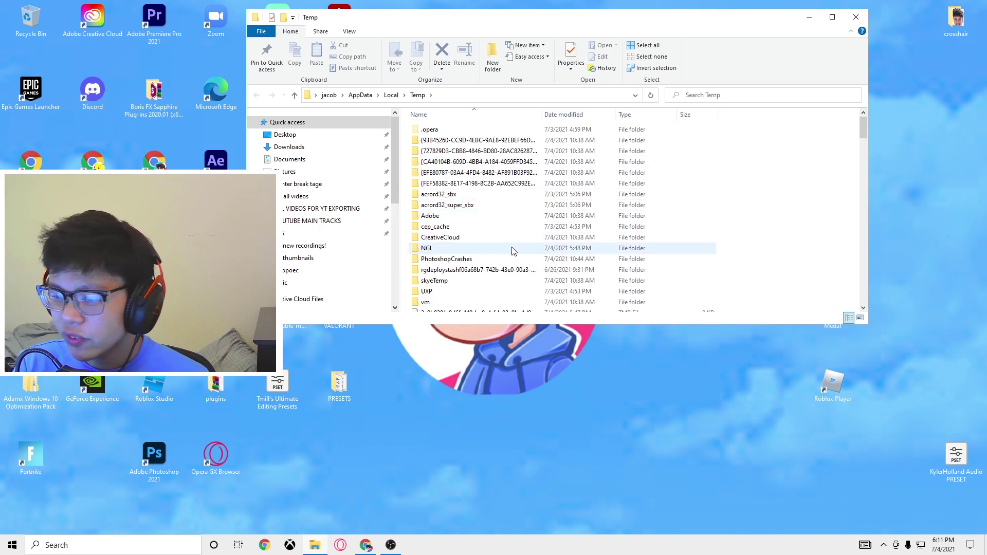
- Delete all items in the Temp folder, dismissing the prompts for files in use or needing permission
left_click_drag(498, 216, 506, 228)
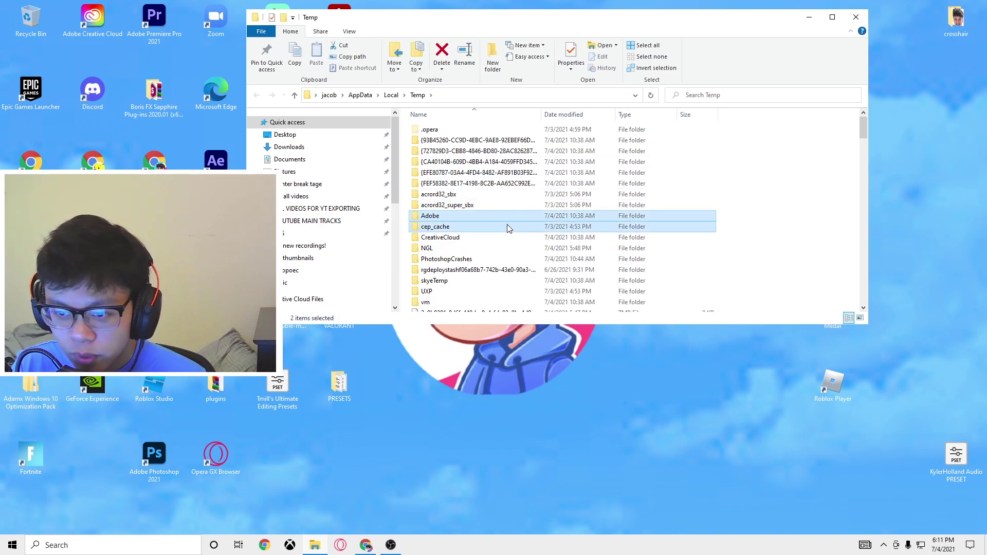
left_click(509, 194)
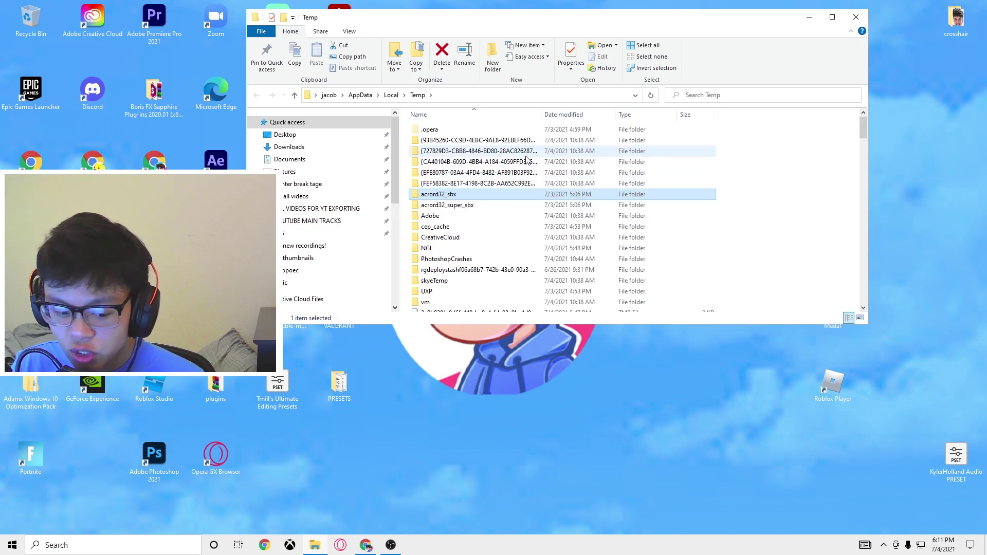
key("ctrl+a")
right_click(501, 193)
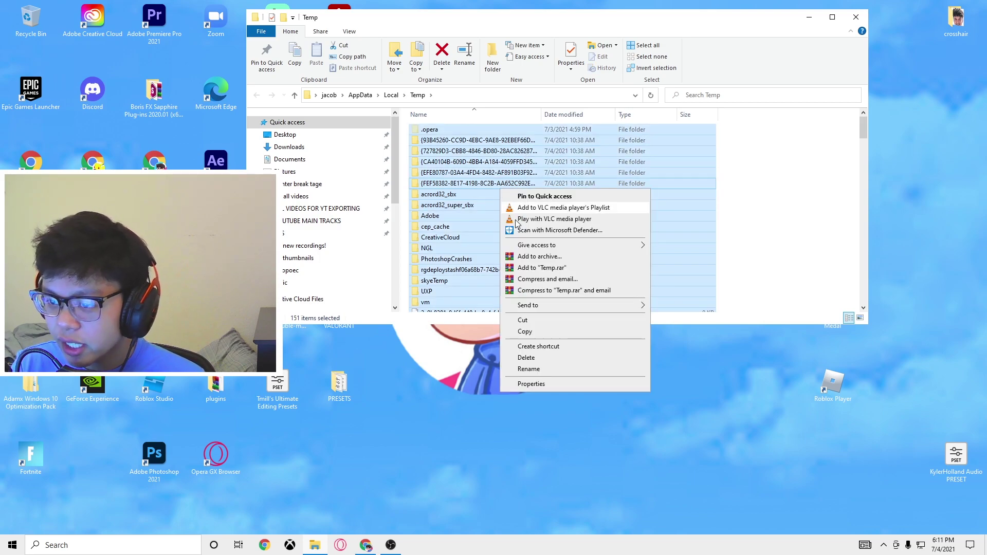
left_click(540, 359)
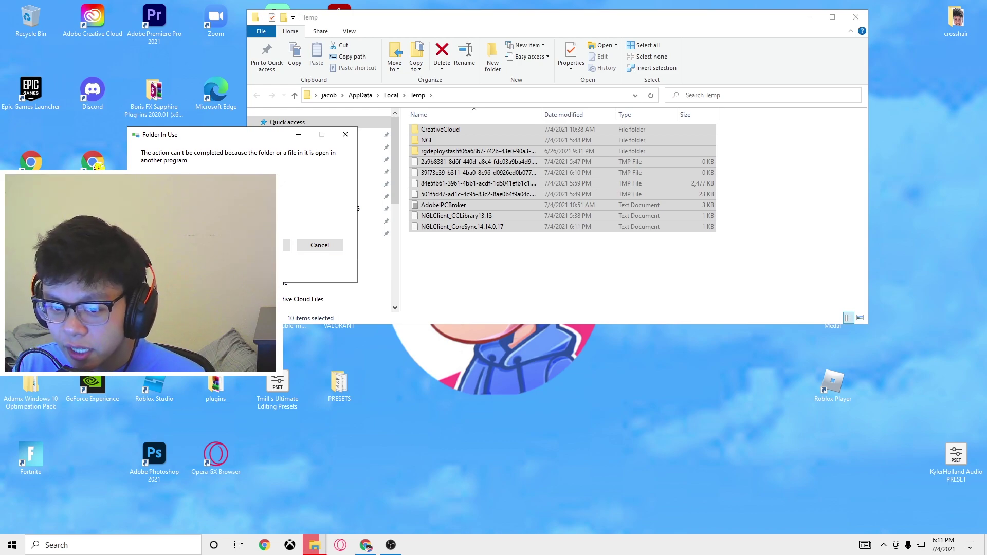
key("Return")
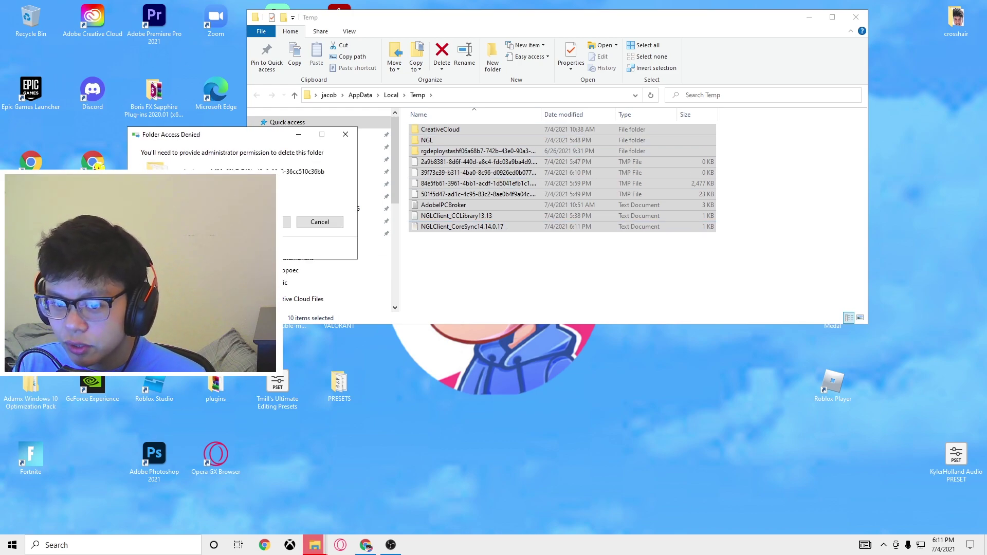
key("Return")
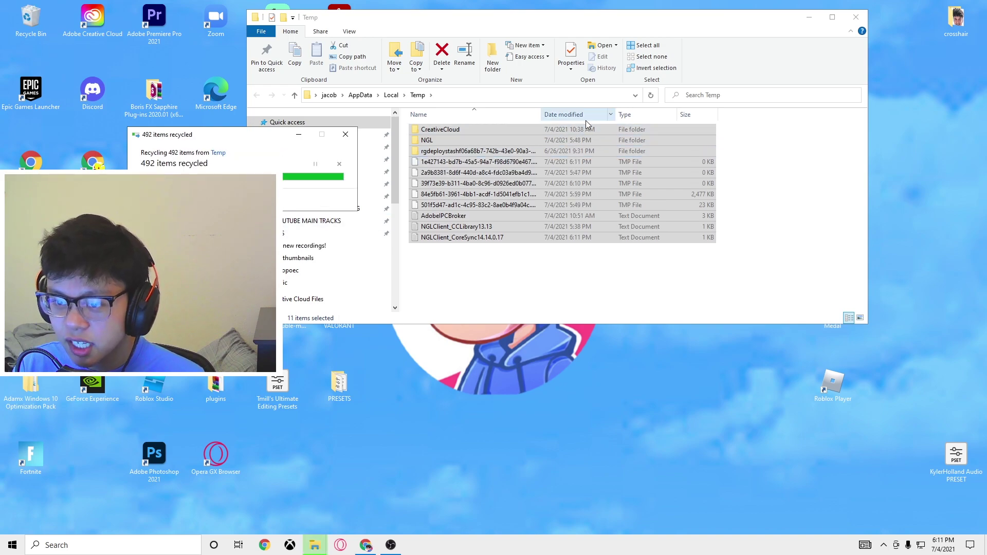
- Empty the Recycle Bin permanently and close the Temp folder window
right_click(28, 19)
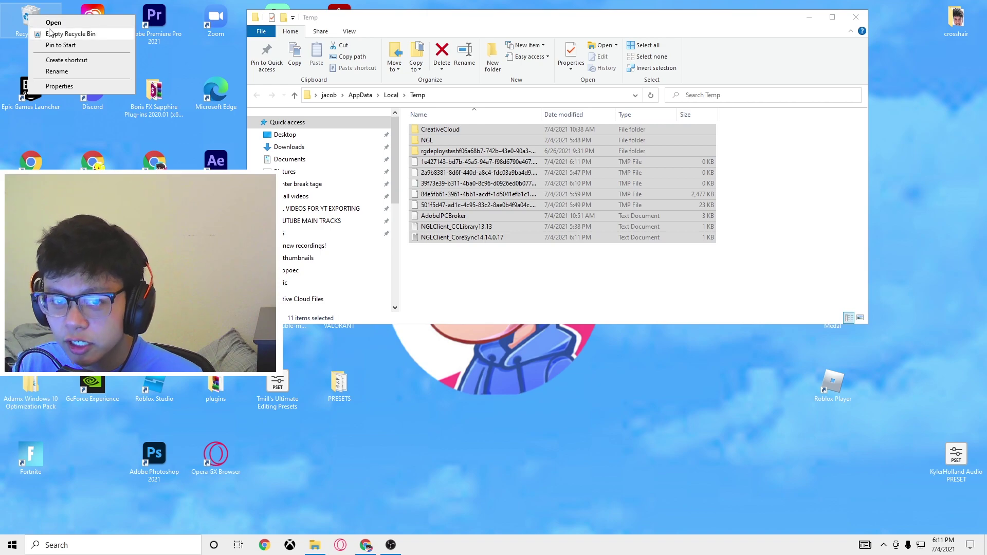
left_click(52, 33)
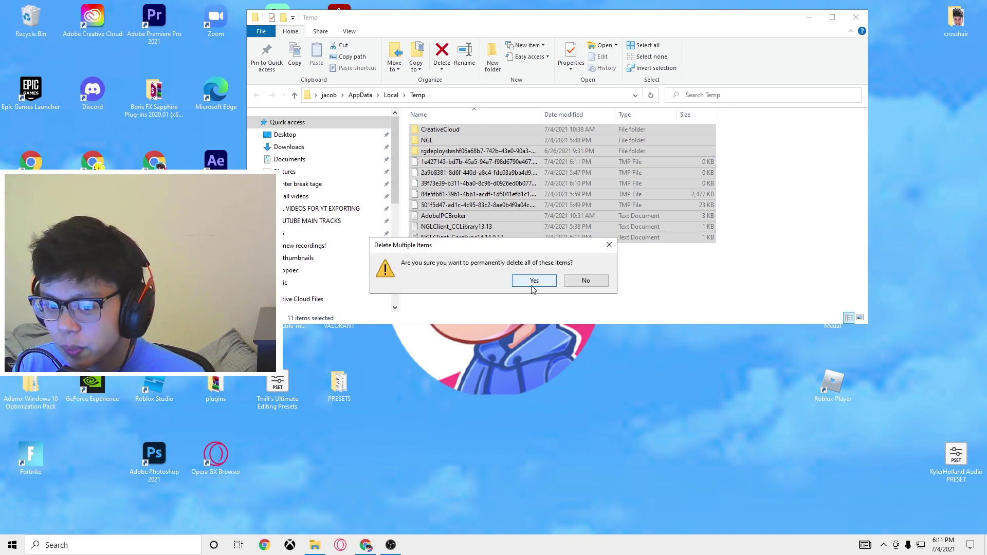
left_click(534, 282)
key("alt+F4")
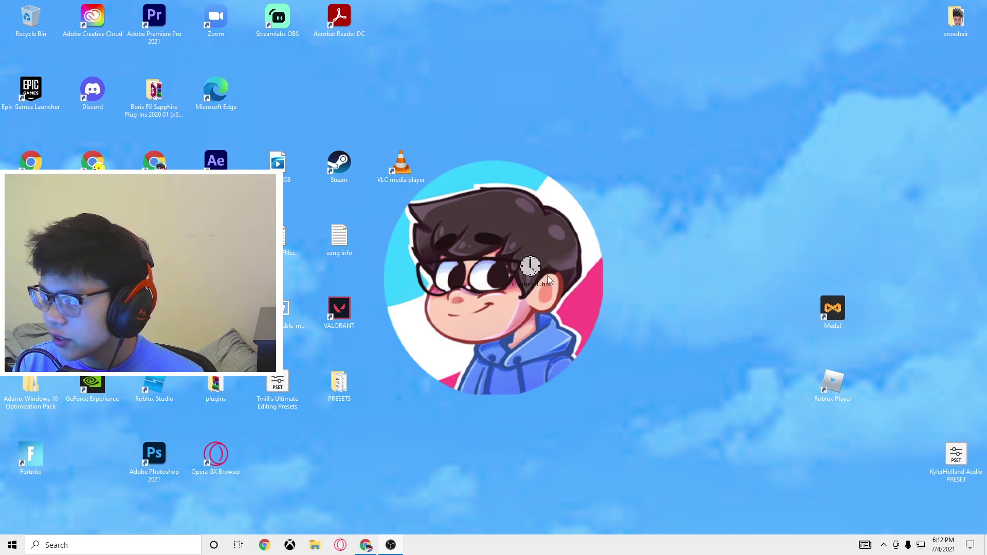
- Place the TimerResolution icon on an empty area of the desktop and remove it from there again
left_click_drag(527, 262, 633, 254)
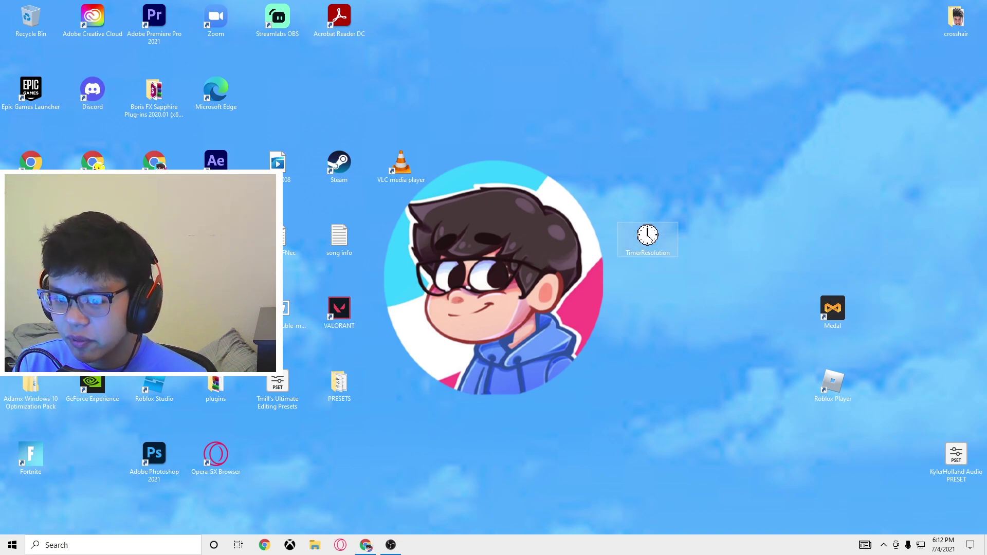
key("Delete")
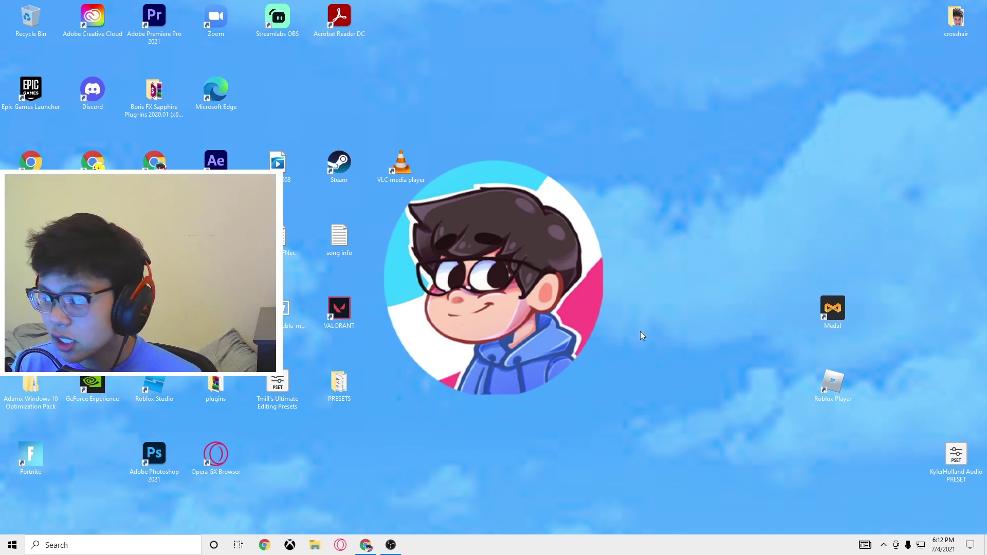
key("super+s")
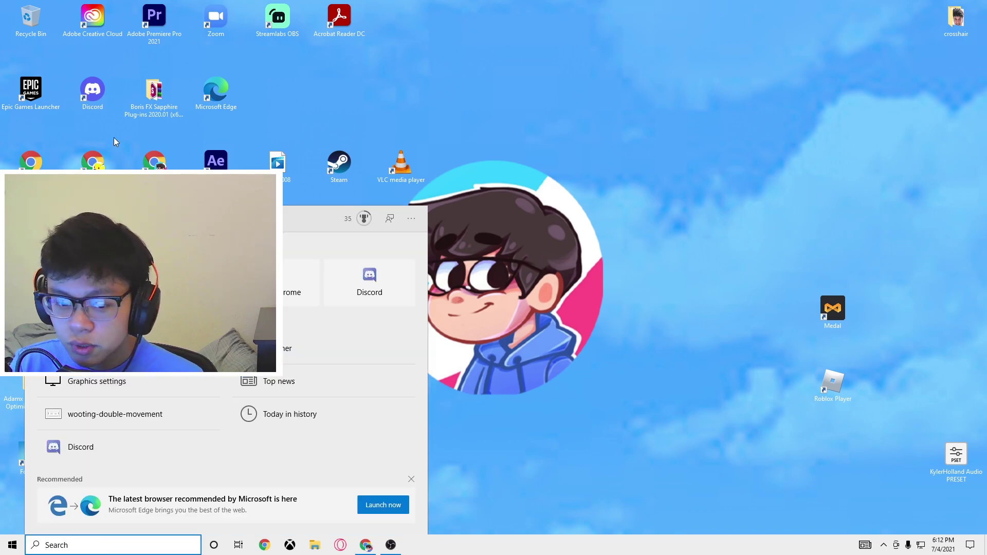
type("graphi")
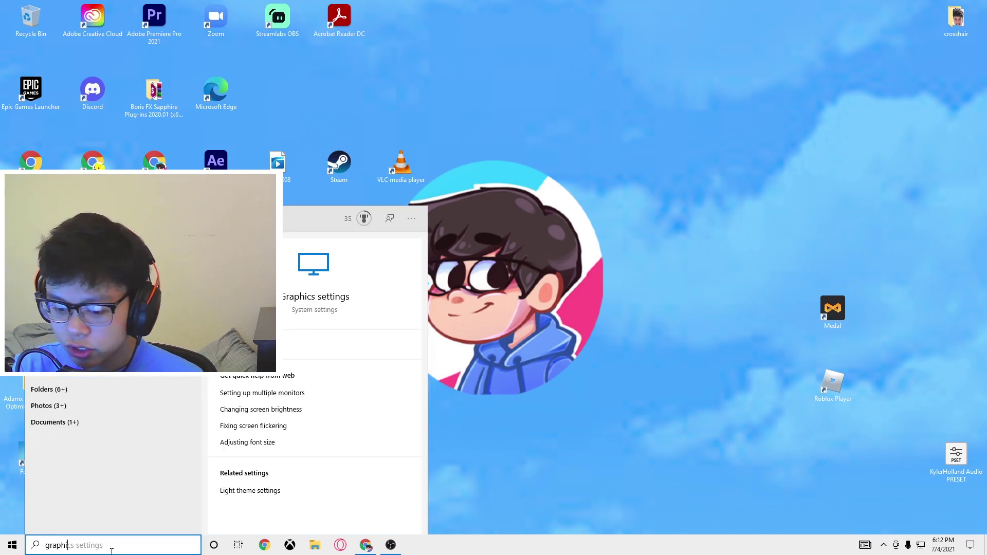
key("super")
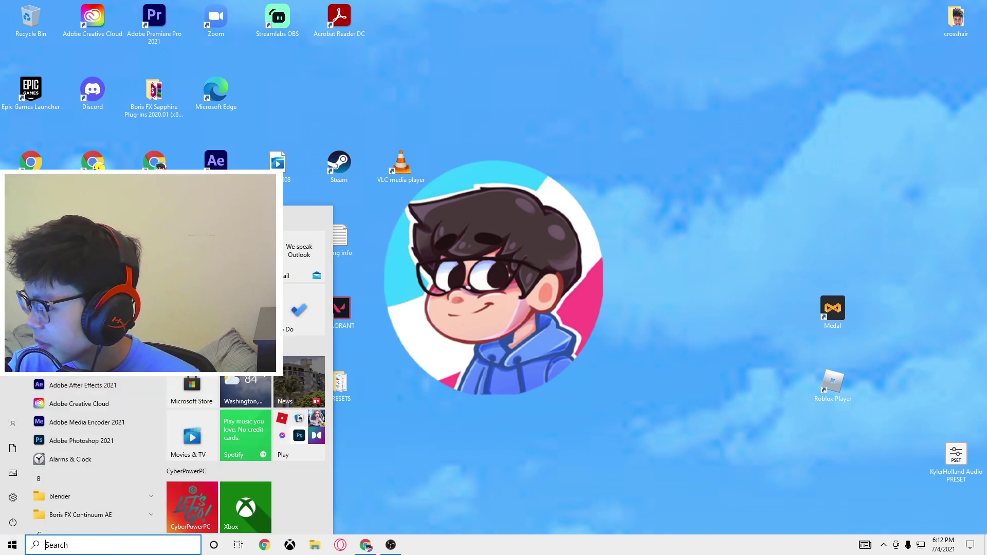
- Search Windows for the Graphics settings page and open it
left_click(125, 545)
type("gra")
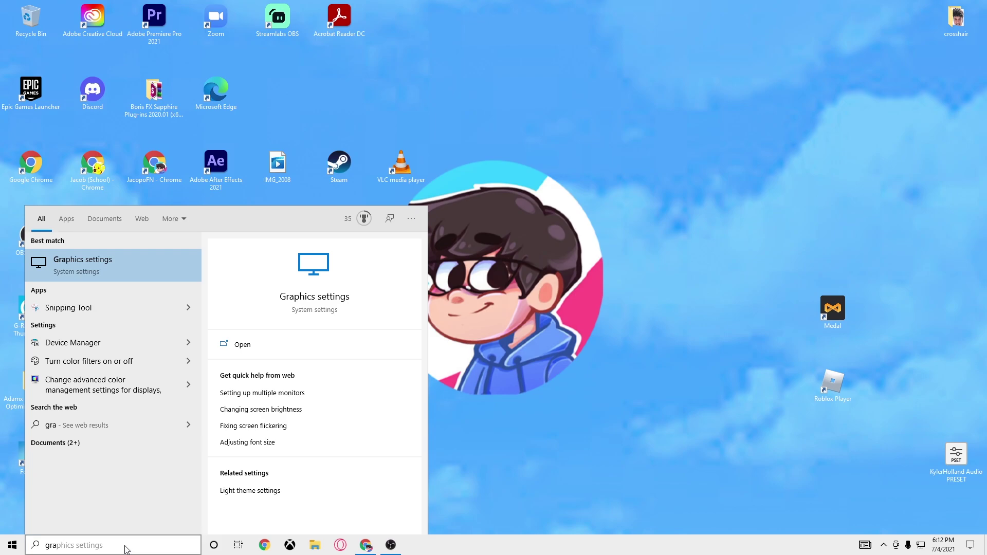
key("Return")
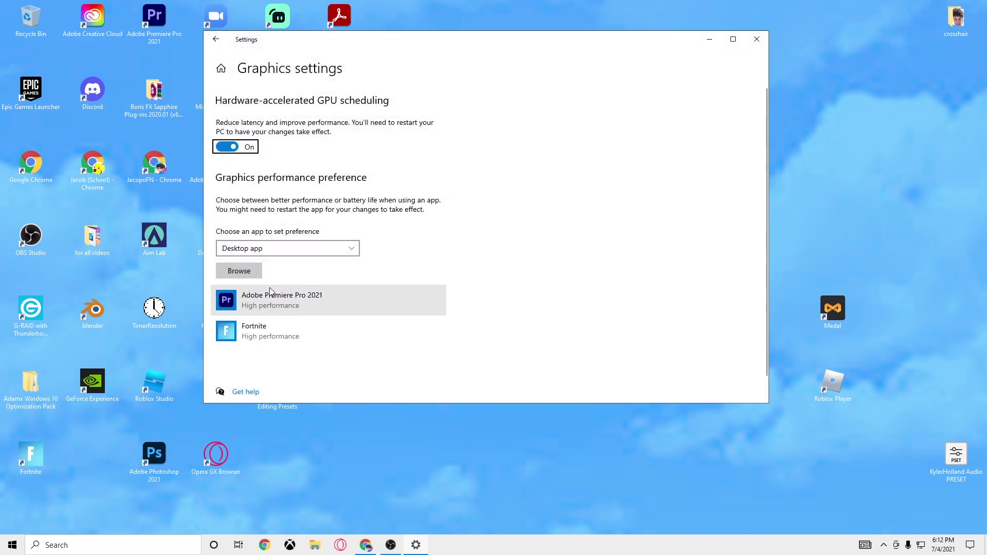
left_click(612, 306)
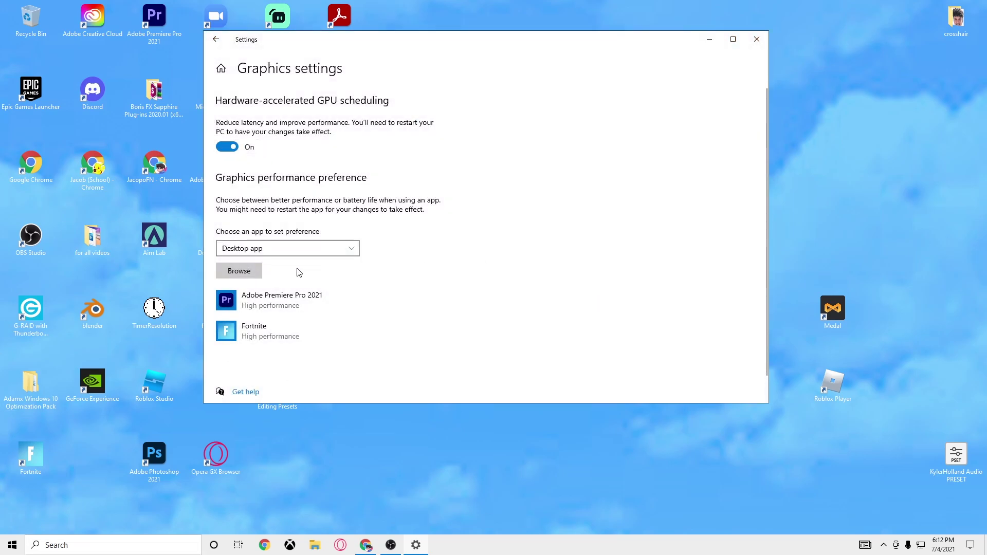
- Try to add FortniteClient-Win64-Shipping from C:\Program Files\Epic Games\Fortnite\FortniteGame\Binaries\Win64 to the graphics performance preference apps
left_click(239, 275)
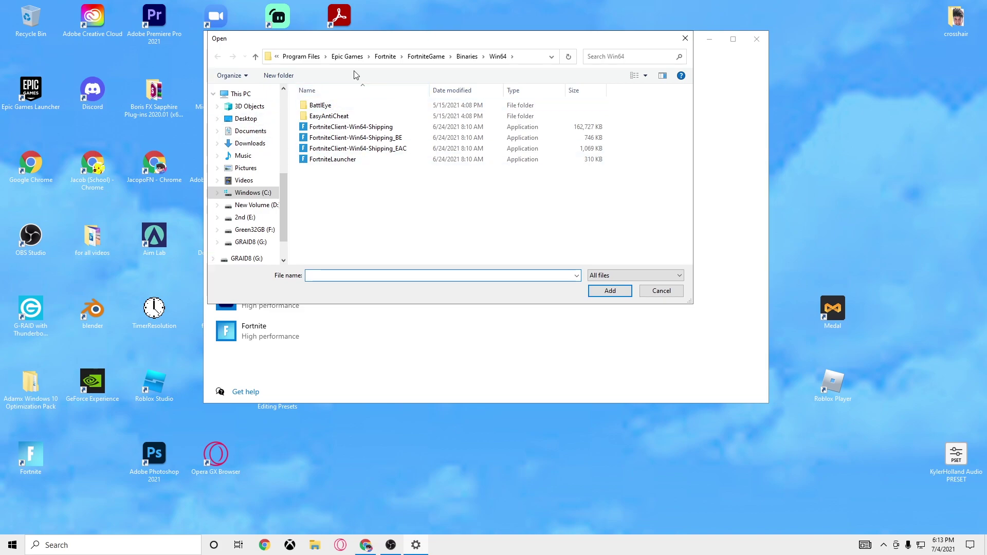
left_click(253, 193)
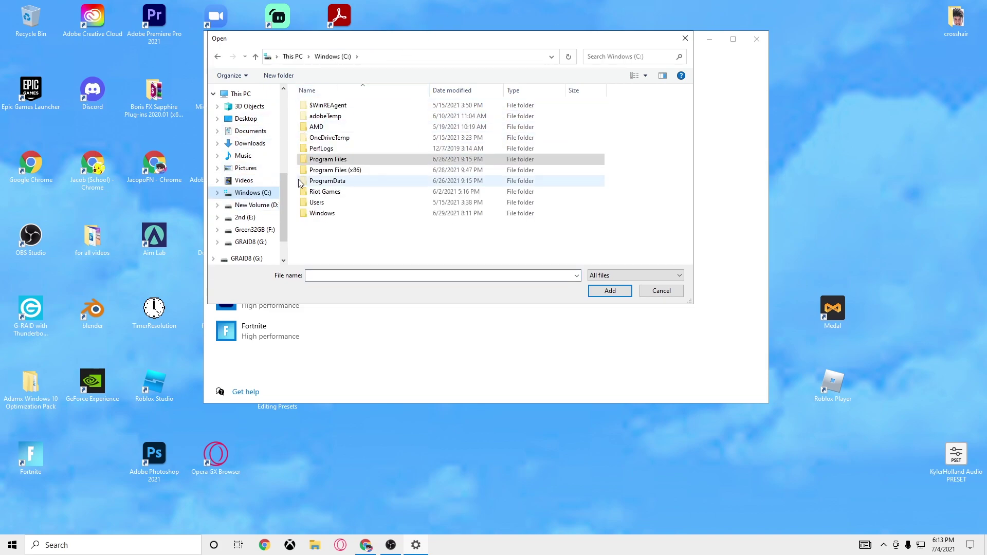
double_click(330, 160)
double_click(335, 149)
double_click(320, 106)
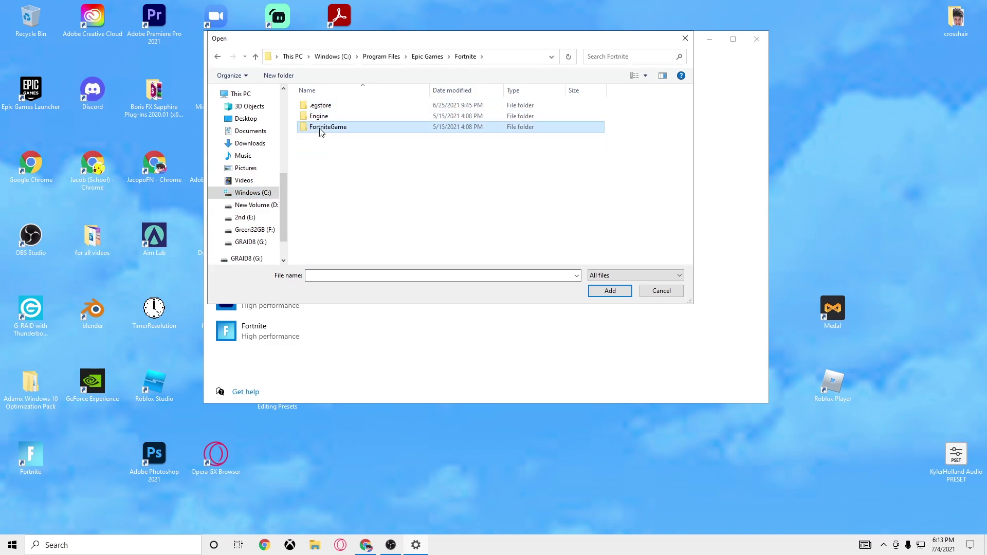
double_click(320, 127)
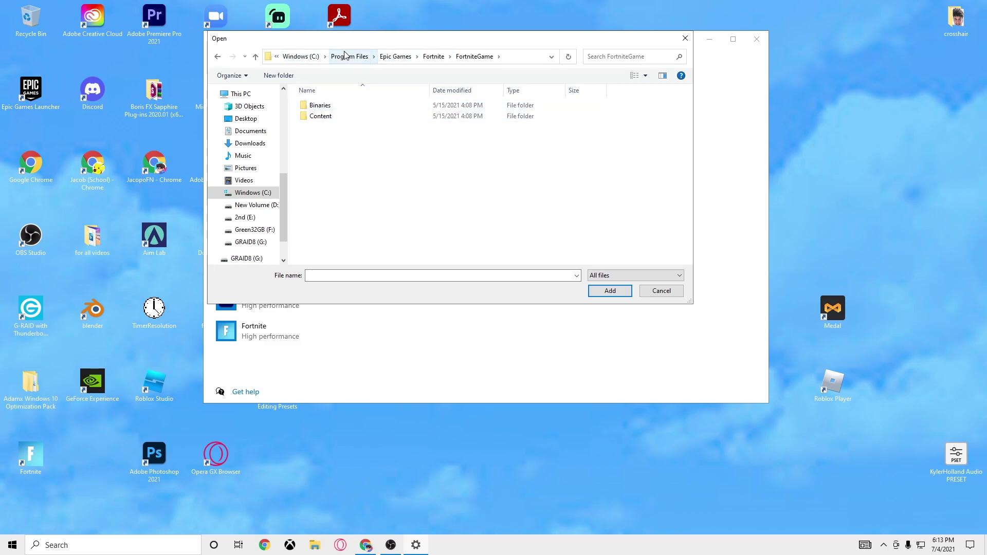
double_click(325, 105)
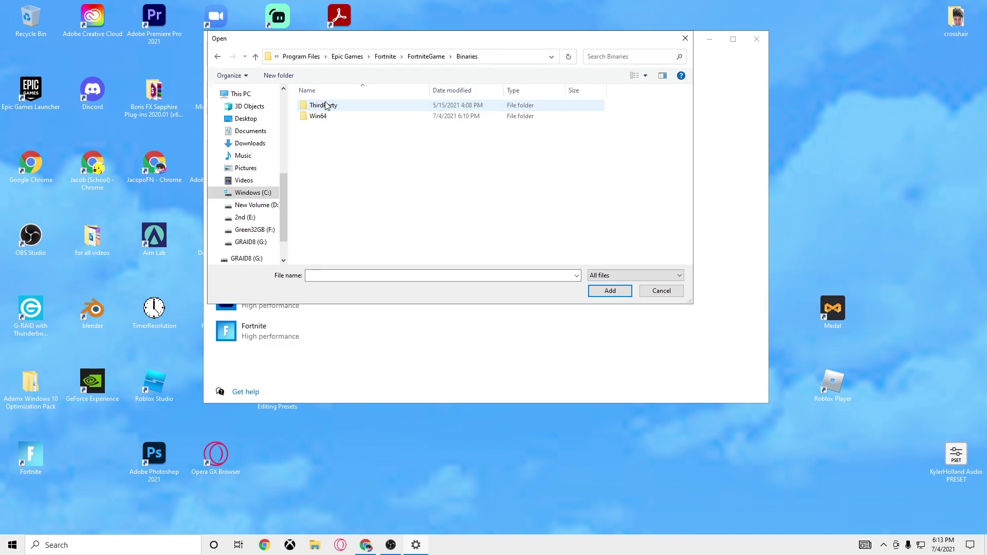
left_click(327, 116)
double_click(326, 115)
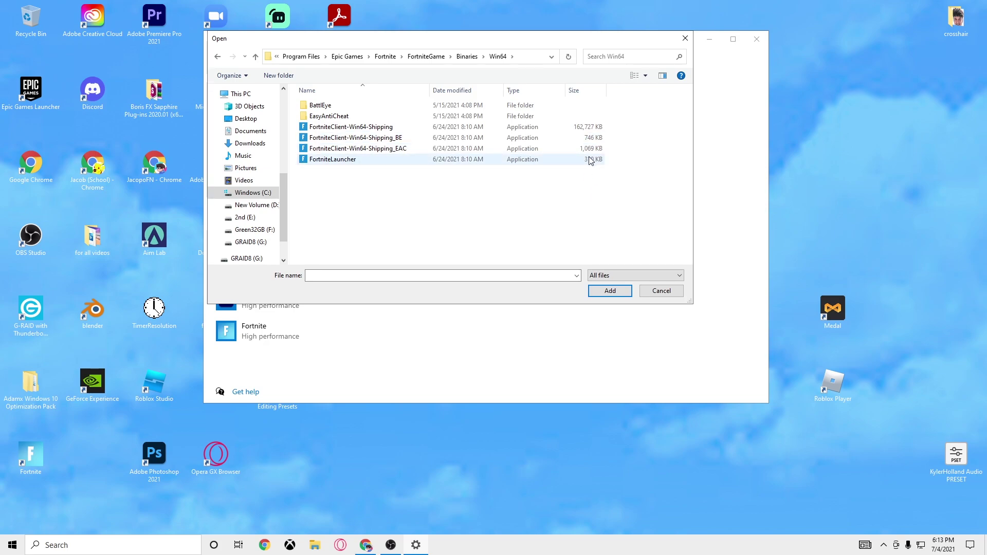
double_click(587, 129)
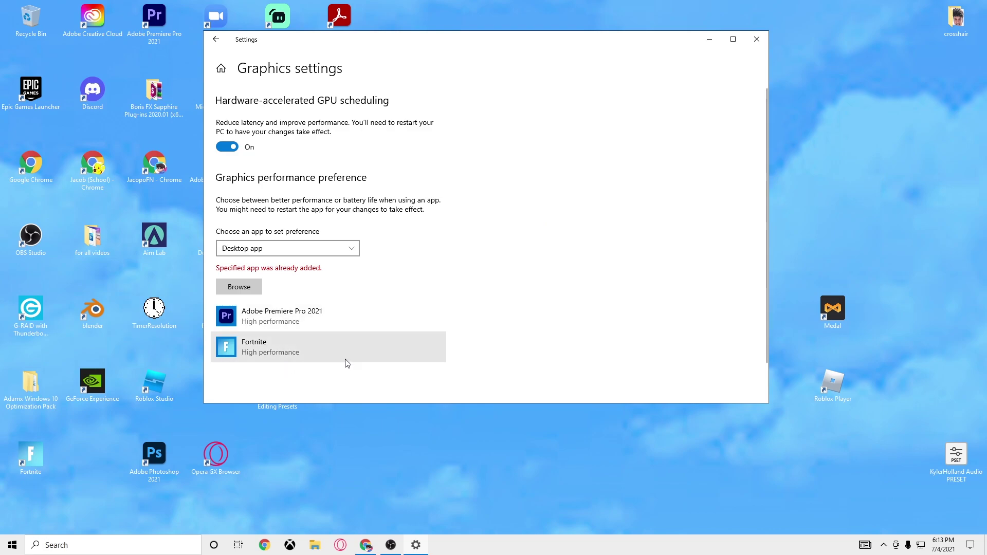
- Save Fortnite's graphics preference as High performance and close the Settings window
left_click(310, 340)
scroll(311, 340, "down", 2)
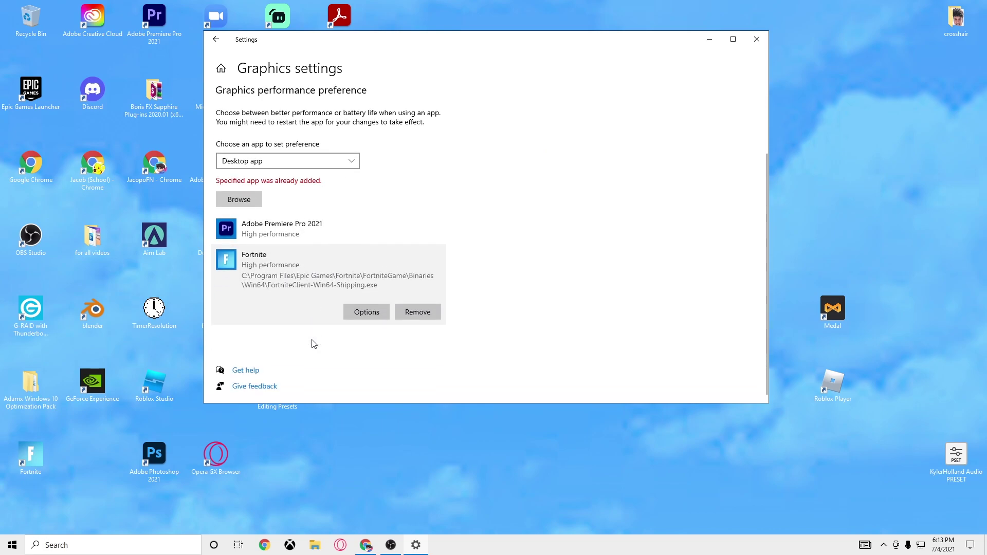
left_click(367, 316)
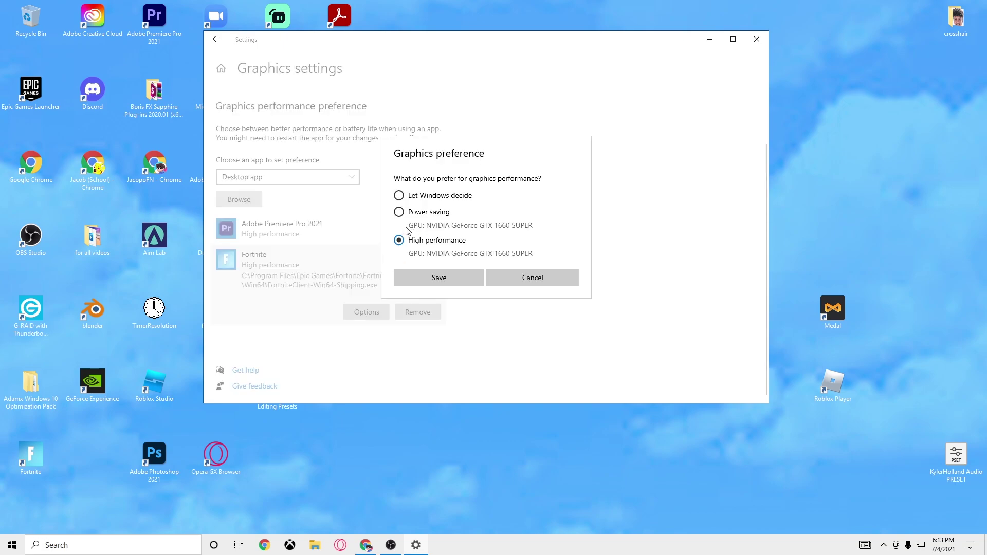
left_click(421, 276)
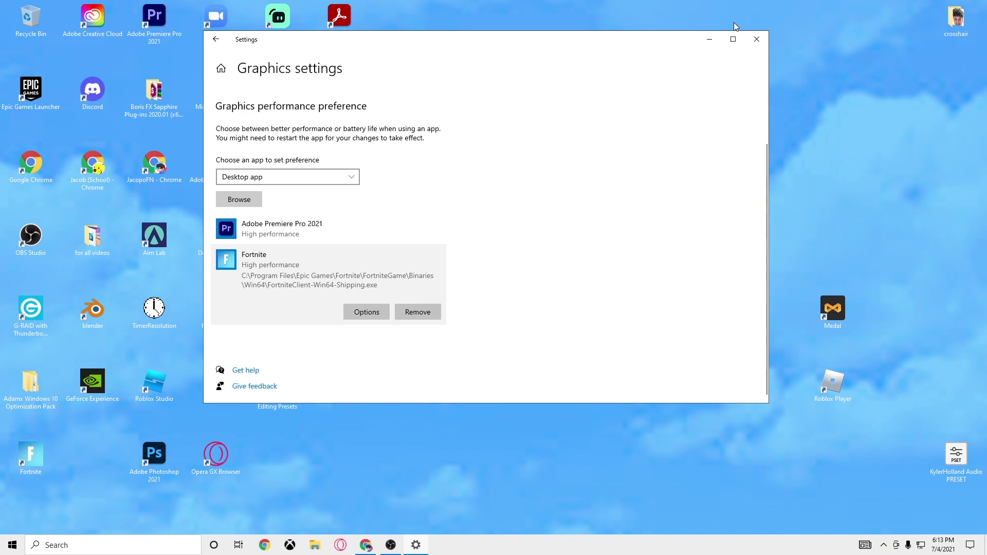
left_click(757, 39)
- Search Windows for "mouse", open Mouse settings and bring up the additional mouse options
key("super+s")
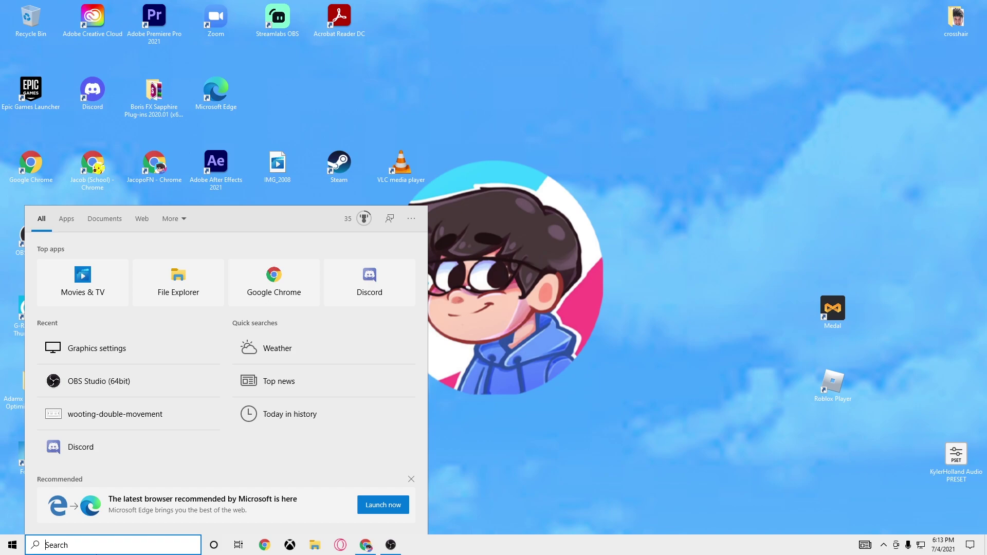
left_click(110, 550)
type("mouse")
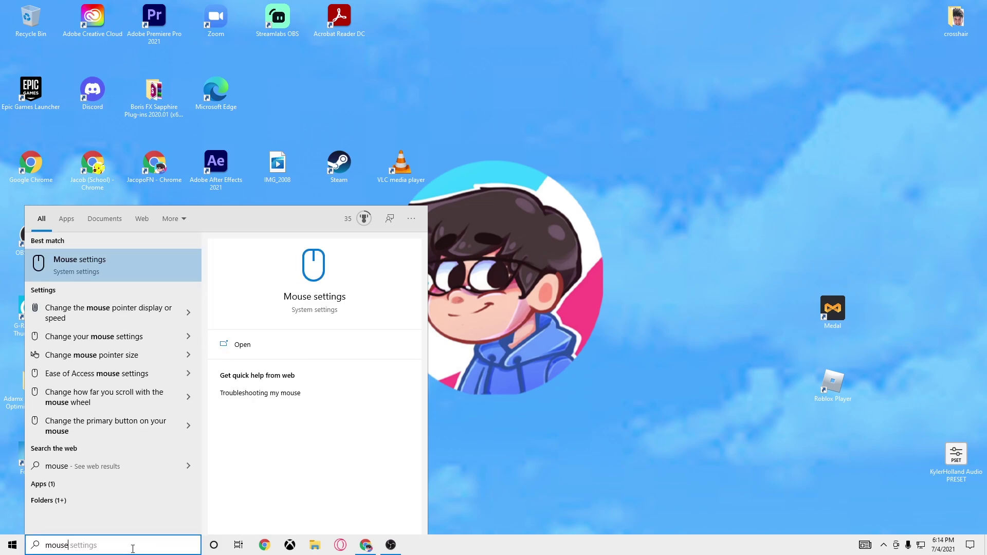
key("Return")
scroll(476, 302, "down", 3)
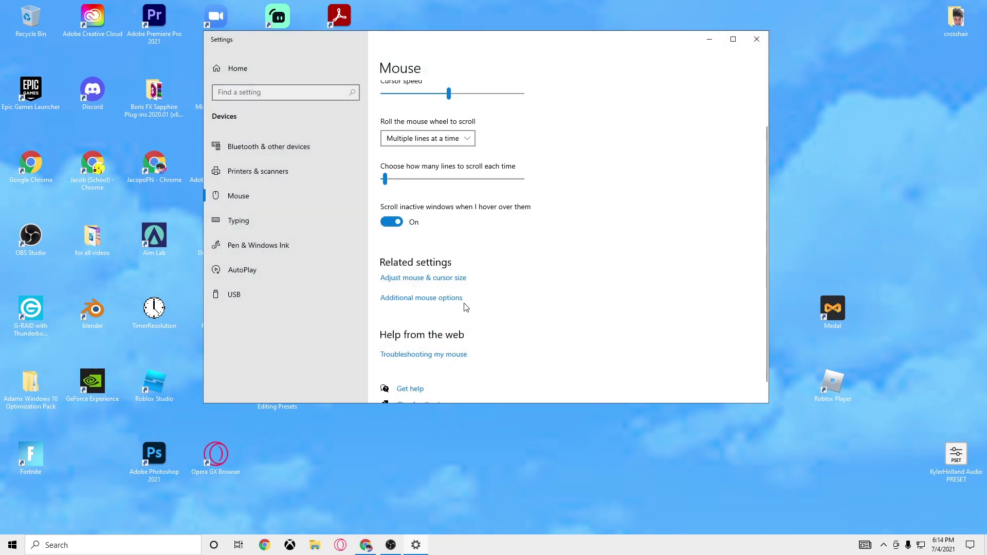
left_click(453, 298)
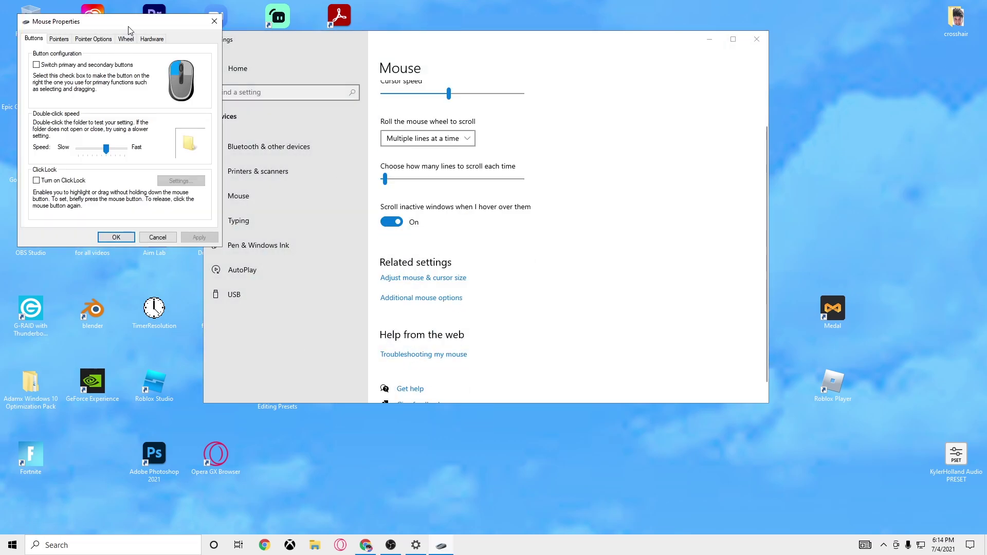
- Move the Mouse Properties window to the middle of the screen and show its Pointer Options
left_click_drag(129, 19, 332, 5)
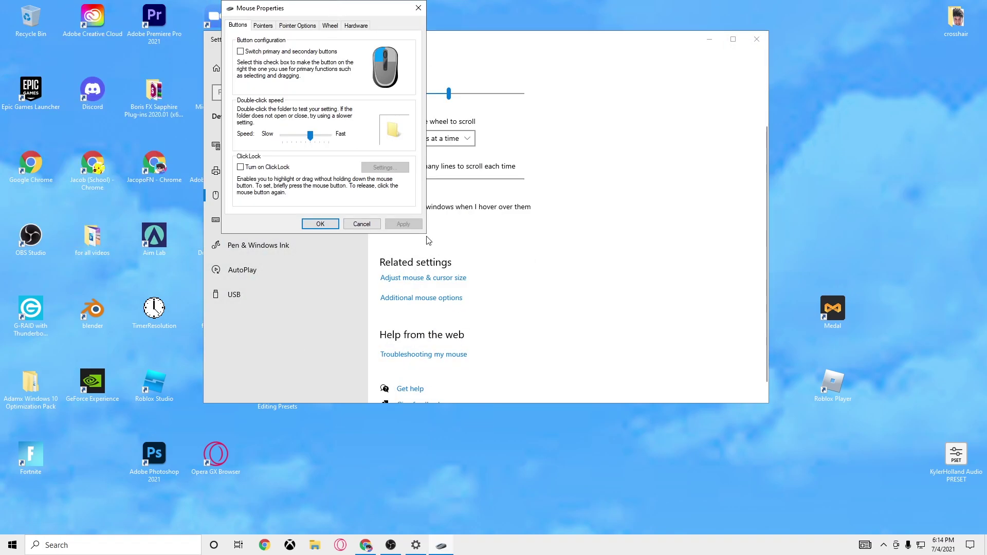
left_click_drag(302, 6, 465, 148)
left_click(445, 168)
left_click(430, 167)
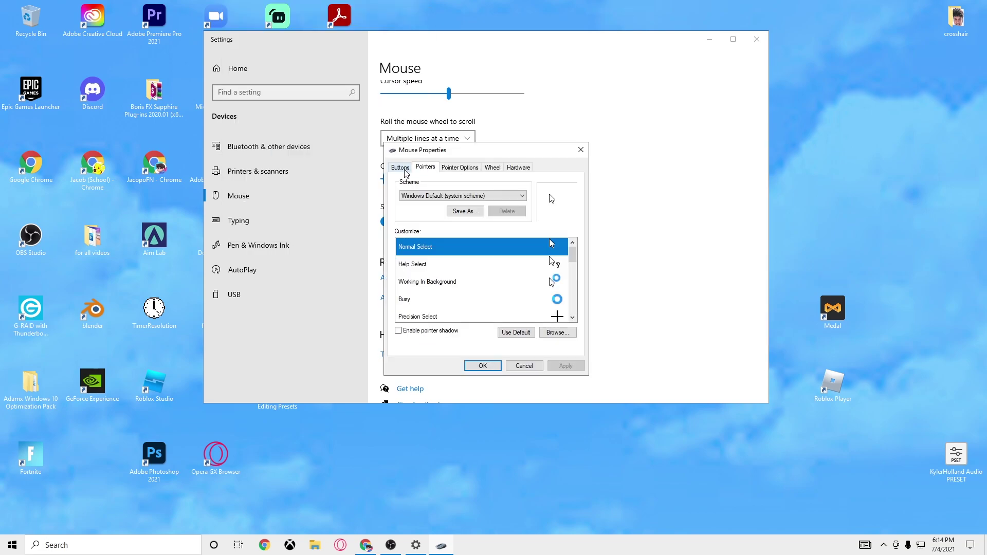
left_click(461, 171)
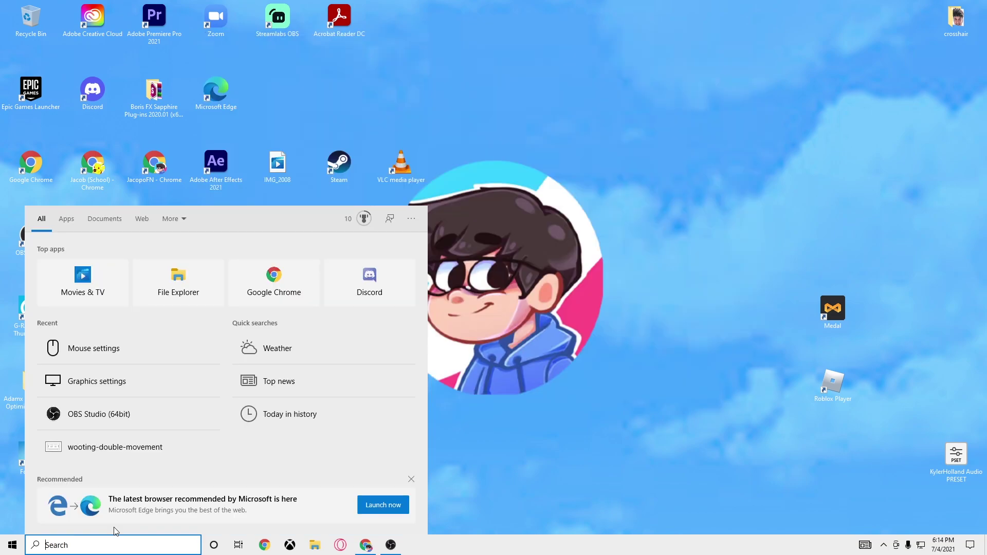
- Search Windows for "keyboard" and open the Keyboard control panel item
type("k")
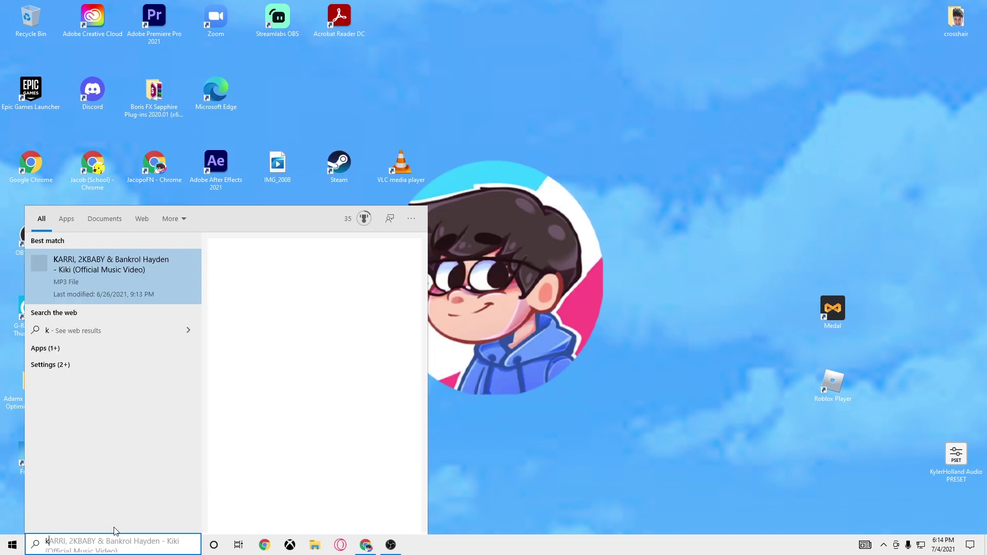
type("eyboard")
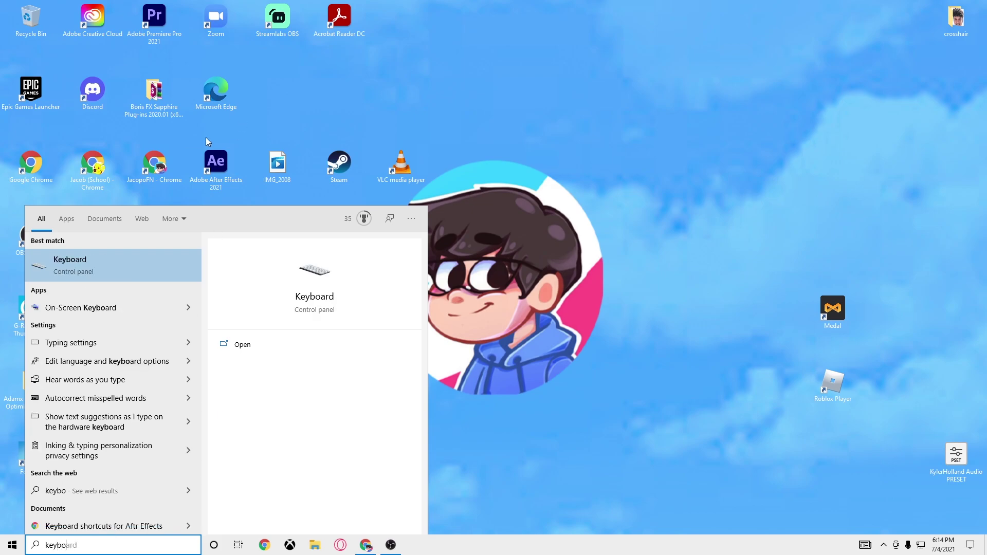
left_click(121, 260)
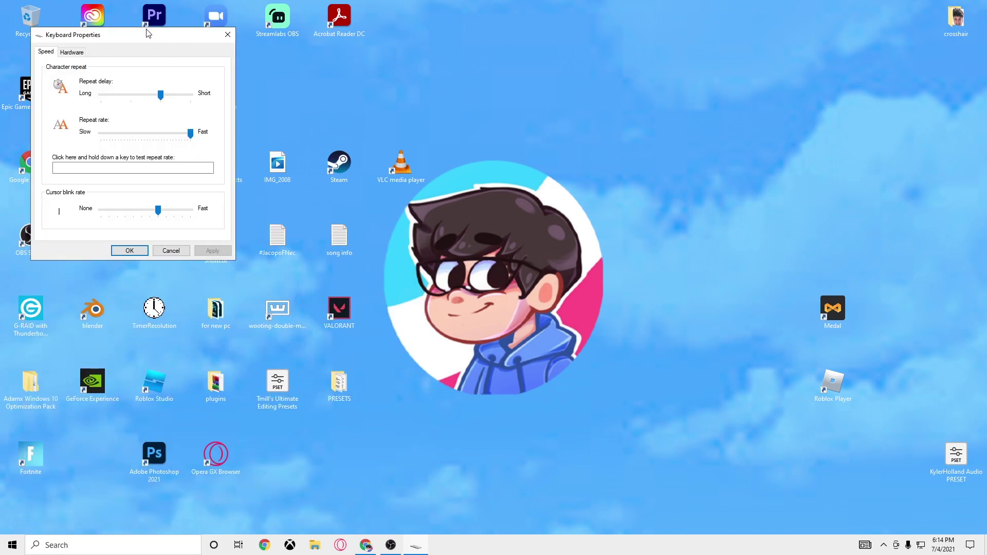
- Move the Keyboard Properties window toward the middle of the screen, view its hardware devices and return to the Speed settings
left_click_drag(539, 107, 547, 107)
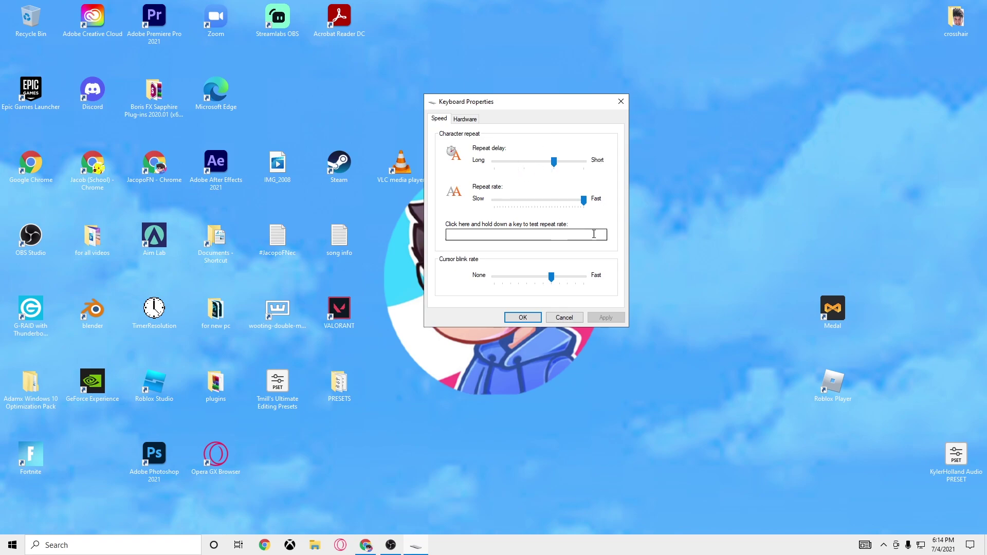
left_click(474, 121)
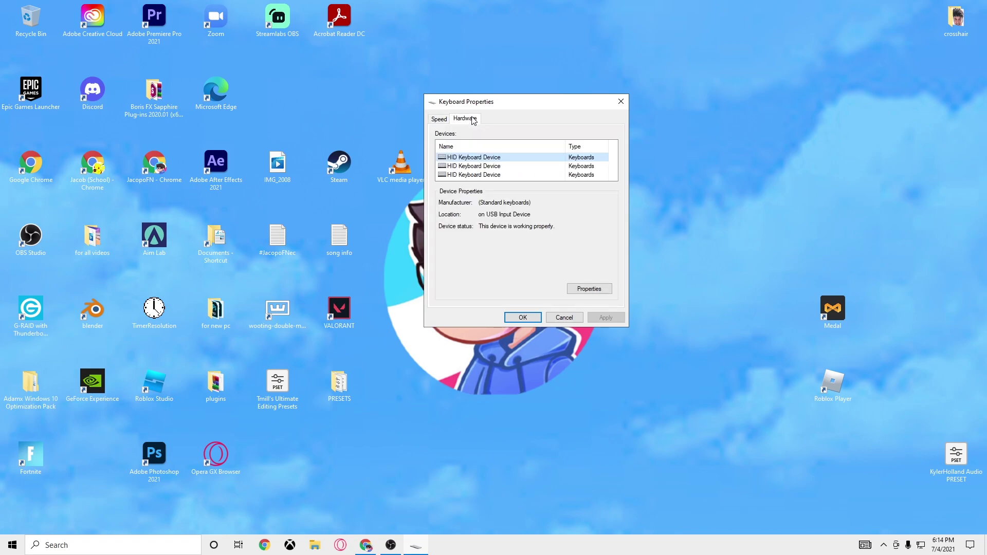
left_click(440, 119)
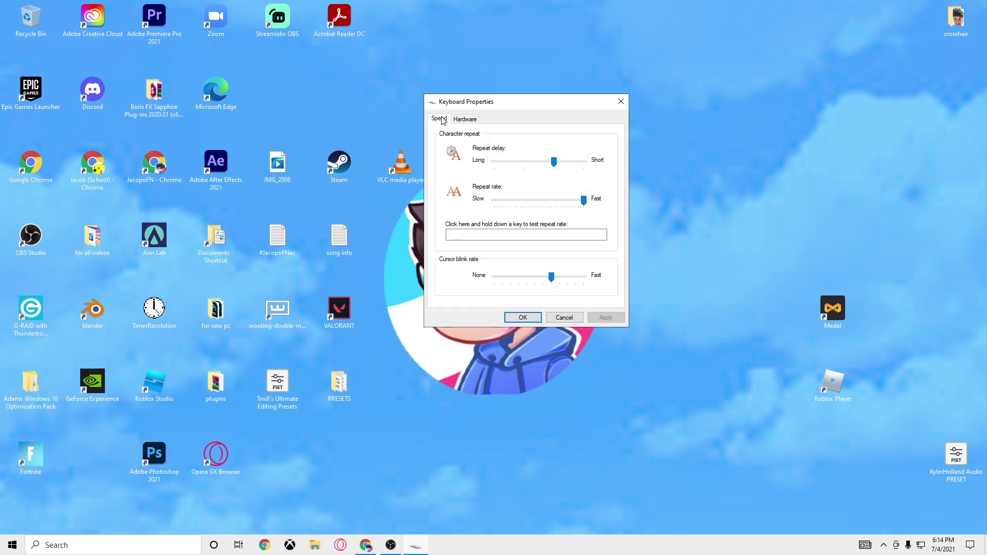